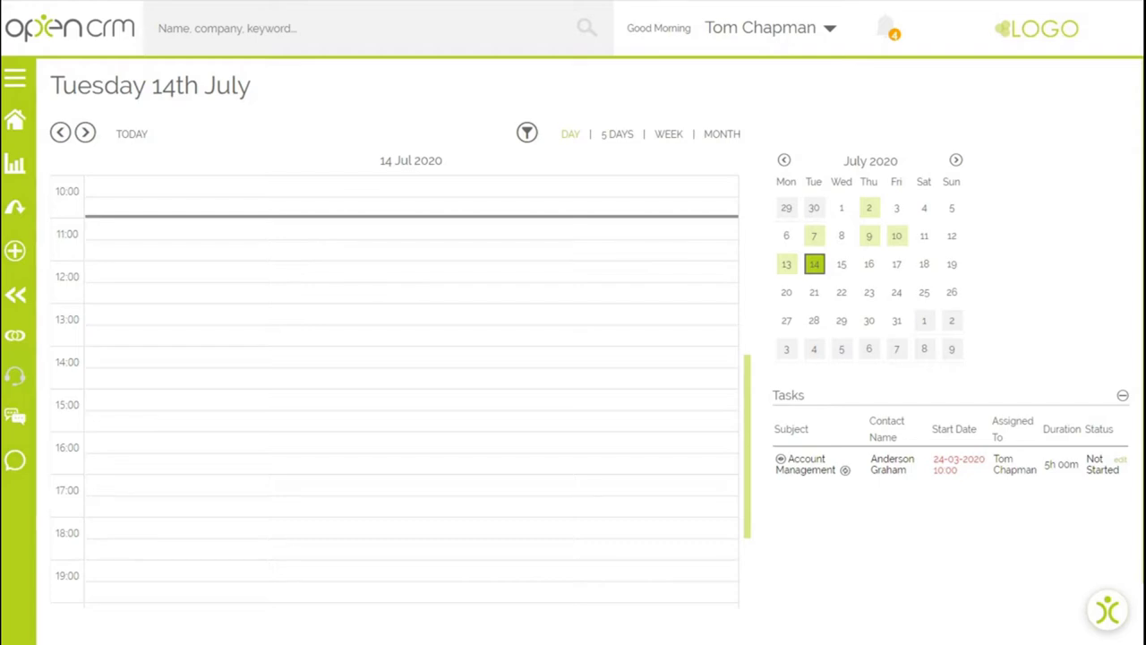
- From My Account's Google2OpenCRM settings, sign in with Google and pick the account to link
mouse_move(761, 28)
click(747, 47)
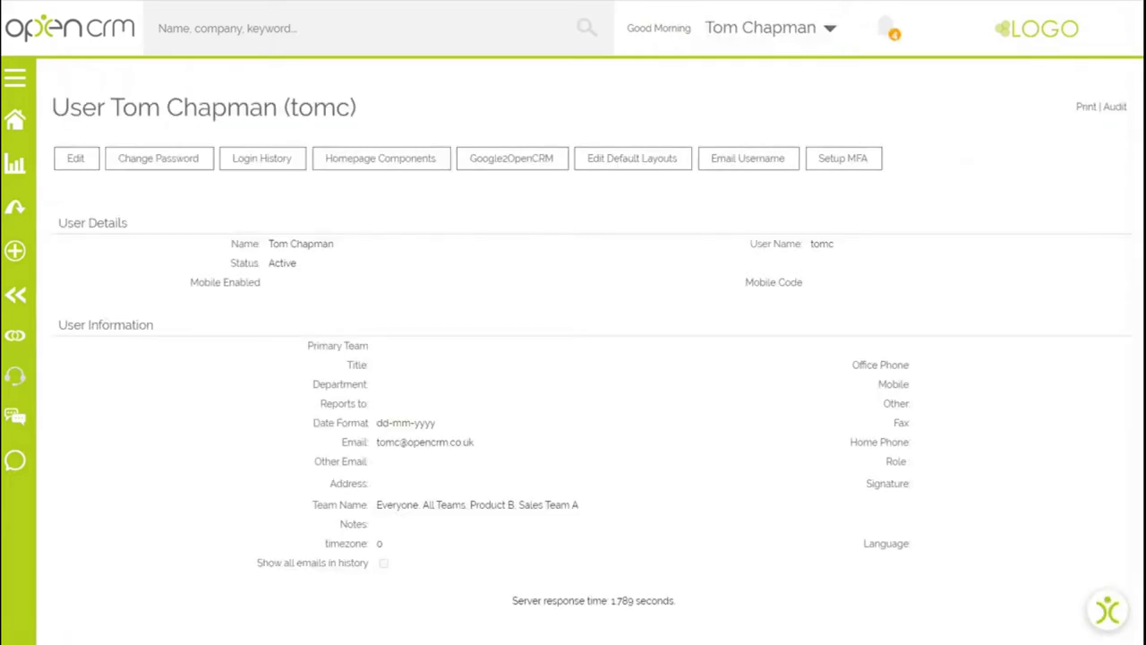
click(524, 160)
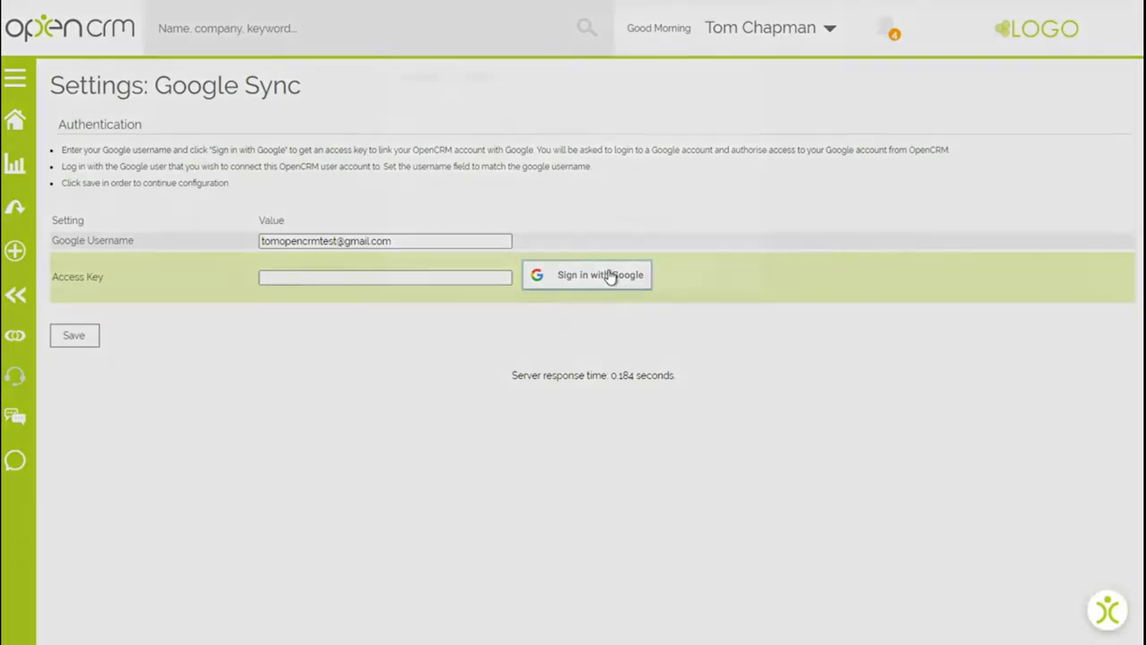
click(607, 274)
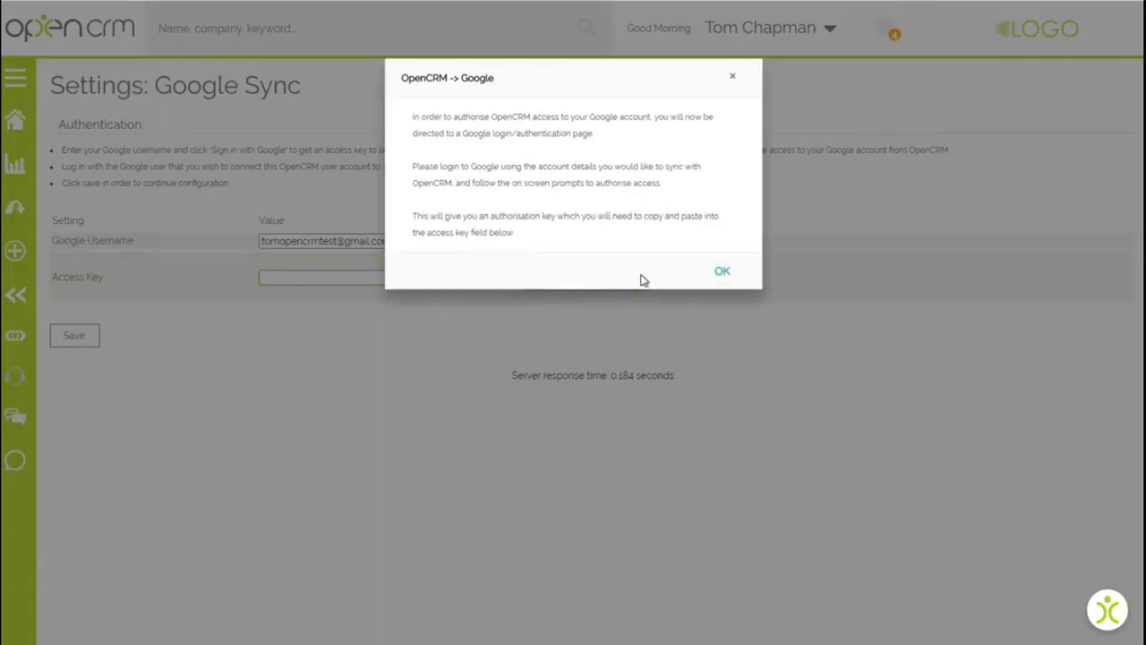
click(723, 271)
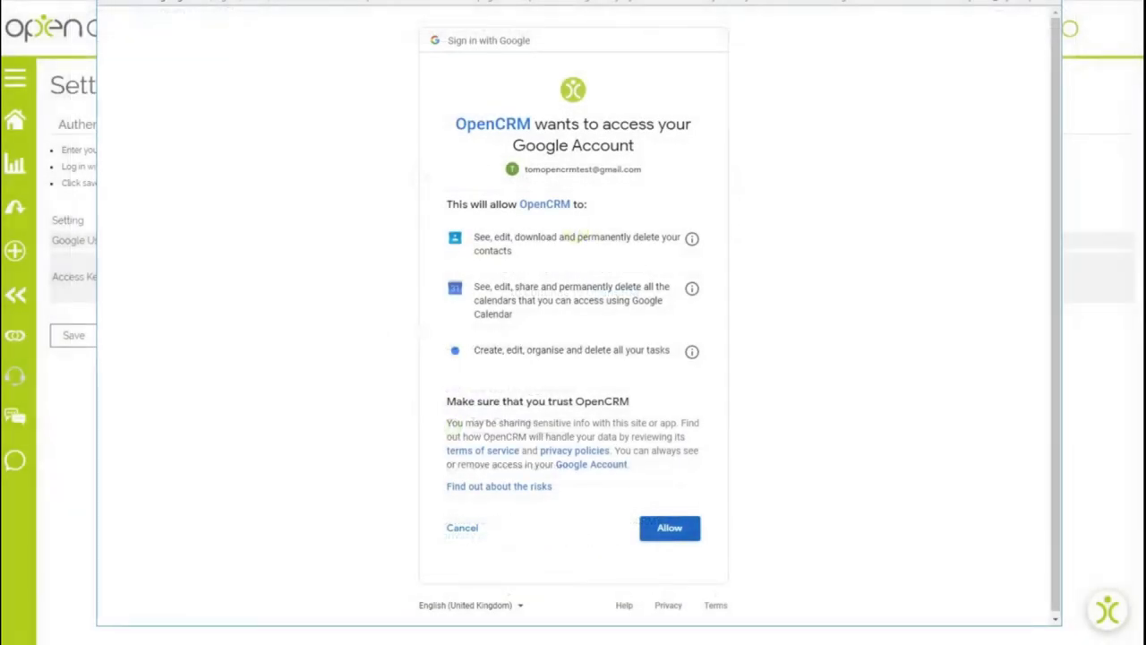
- Allow Google access, then copy the generated code into the Access Key field
click(670, 528)
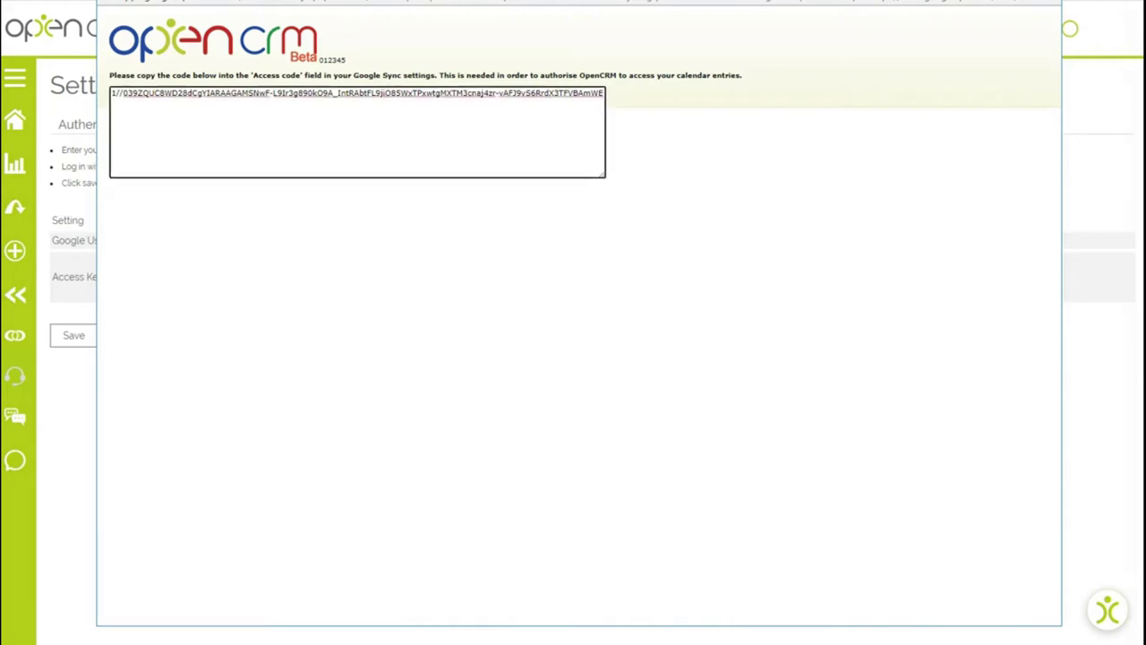
key(ctrl+a)
key(ctrl+c)
click(292, 277)
key(ctrl+v)
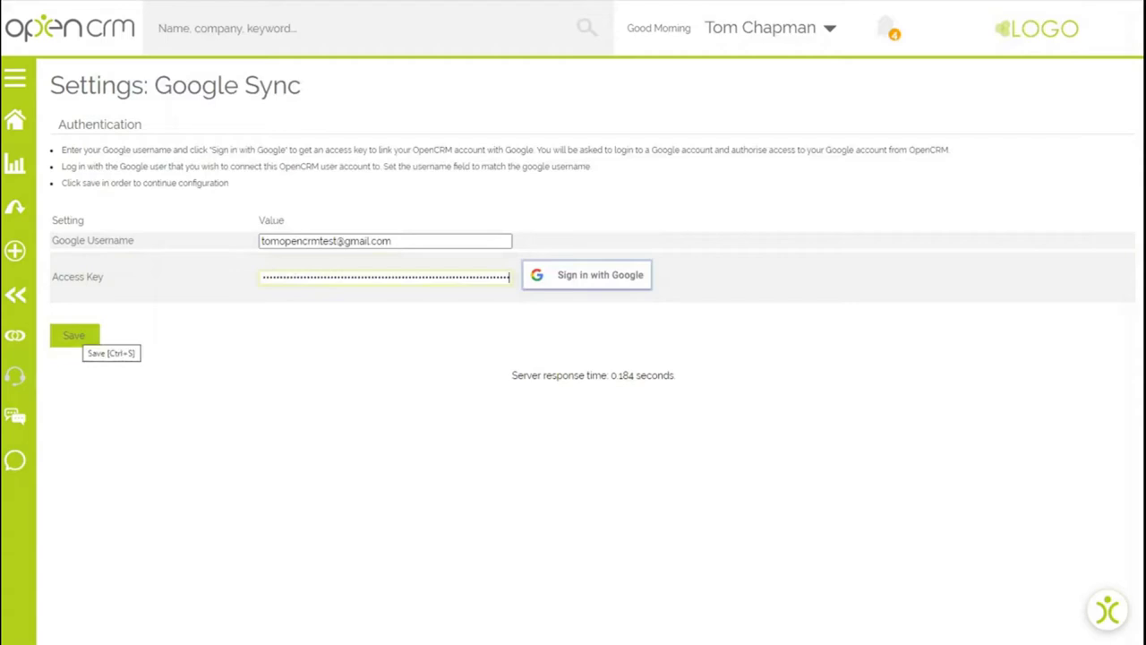
- Save the access key and include tasks in the sync, targeting Google Tasks
click(75, 337)
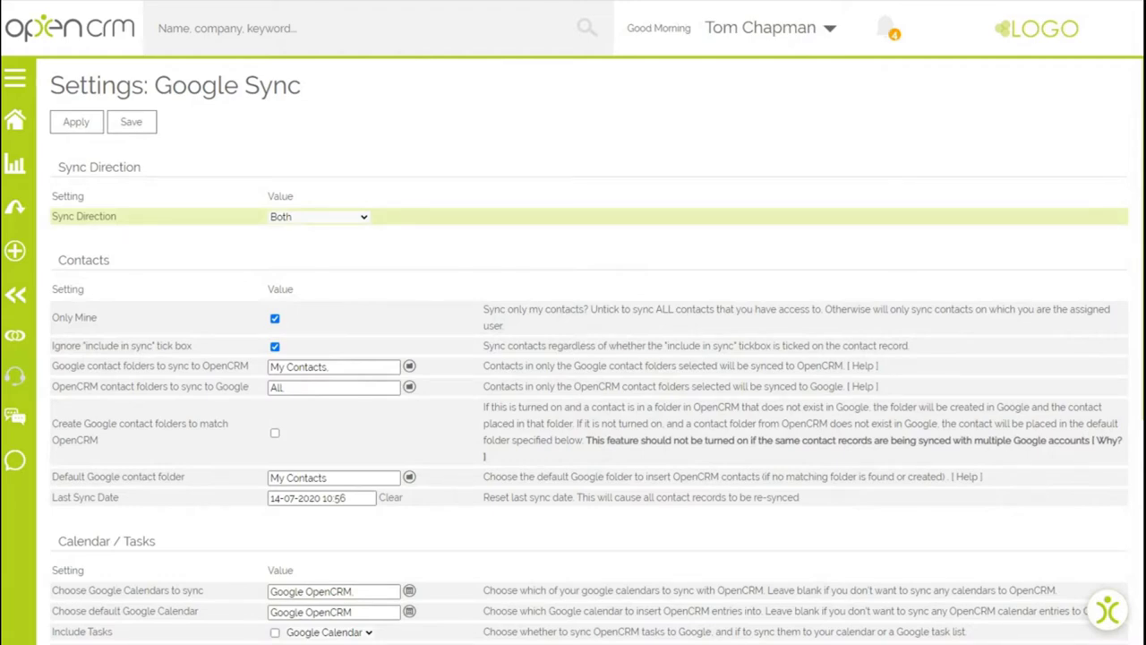
scroll(573, 359, down, 5)
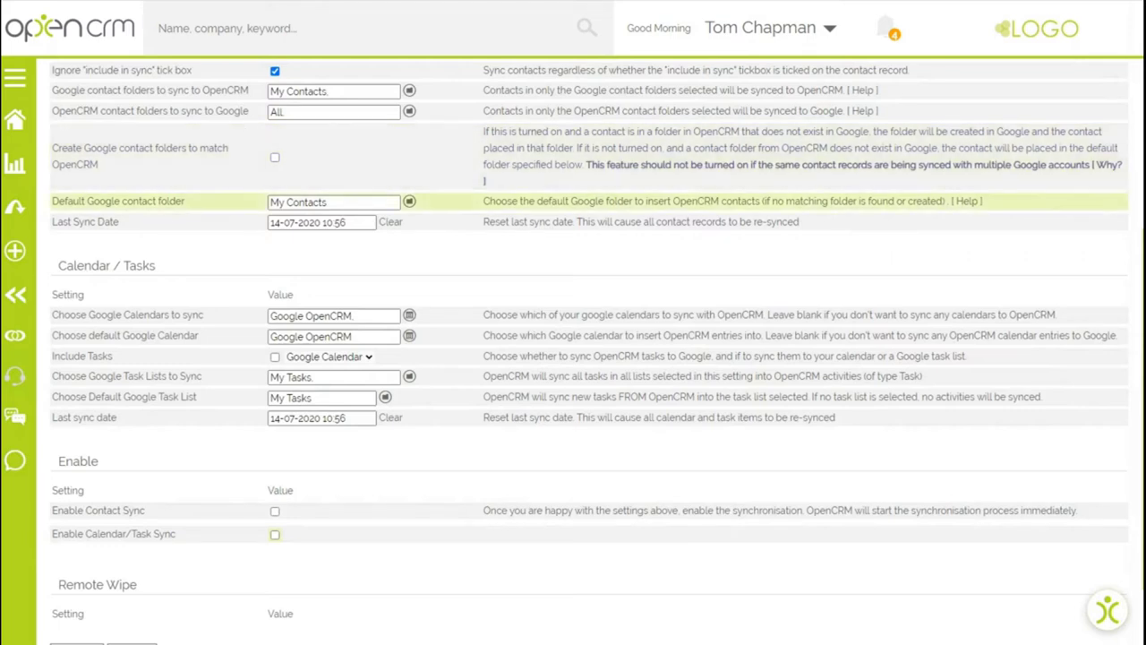
click(275, 356)
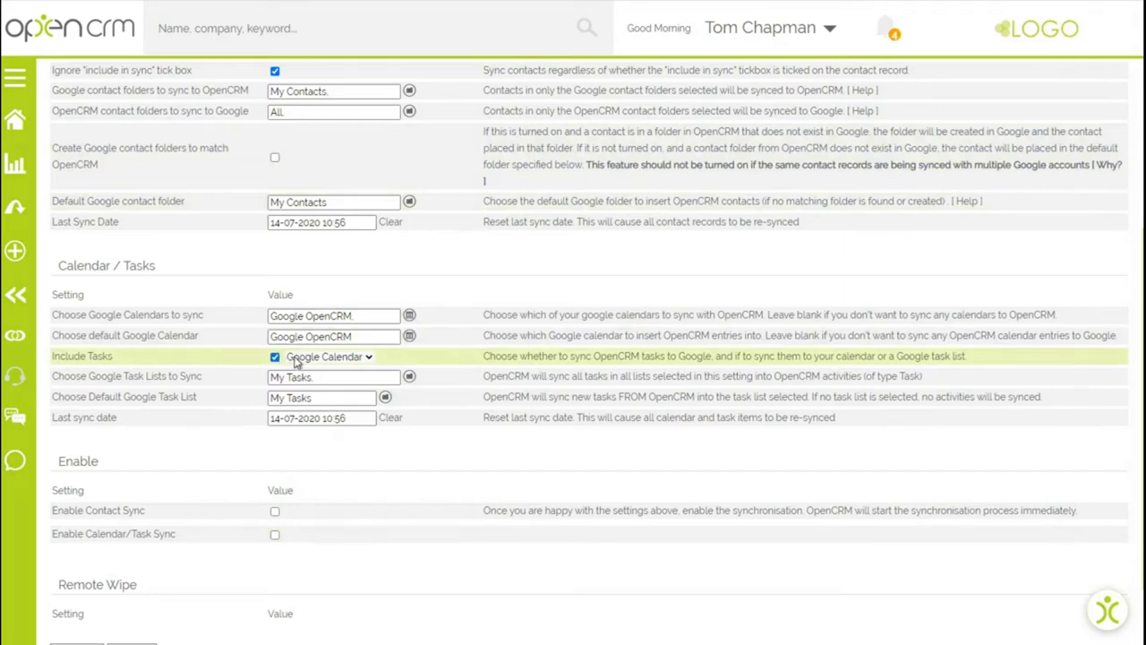
click(340, 356)
click(322, 384)
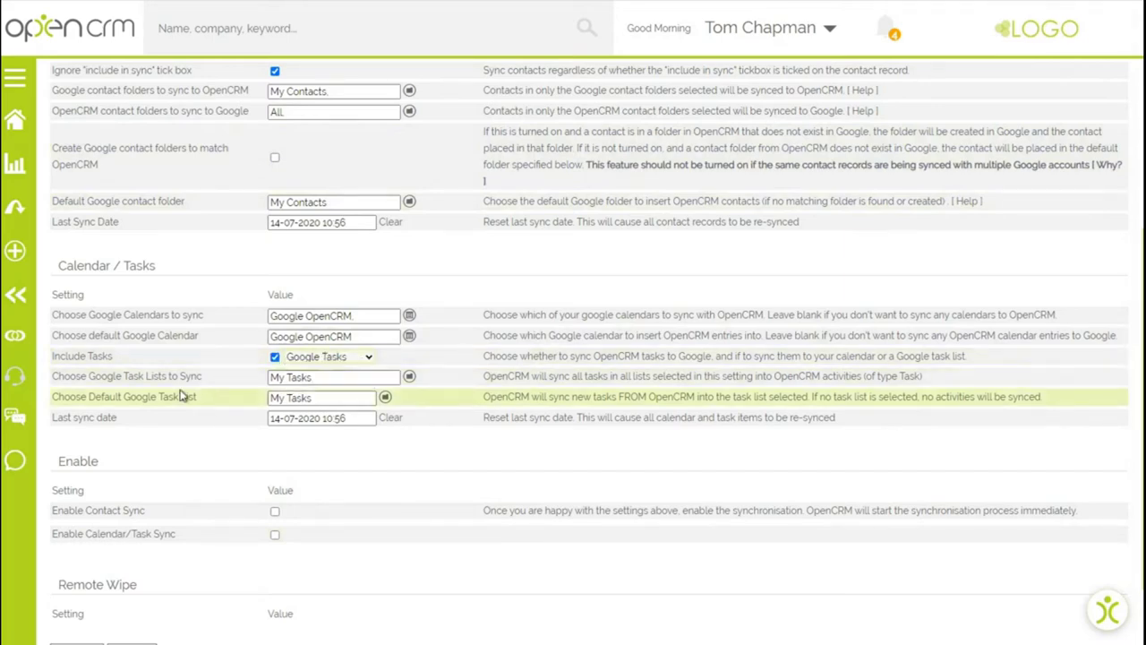
- Tick Enable Contact Sync and Enable Calendar/Task Sync, then save the settings
scroll(182, 396, down, 1)
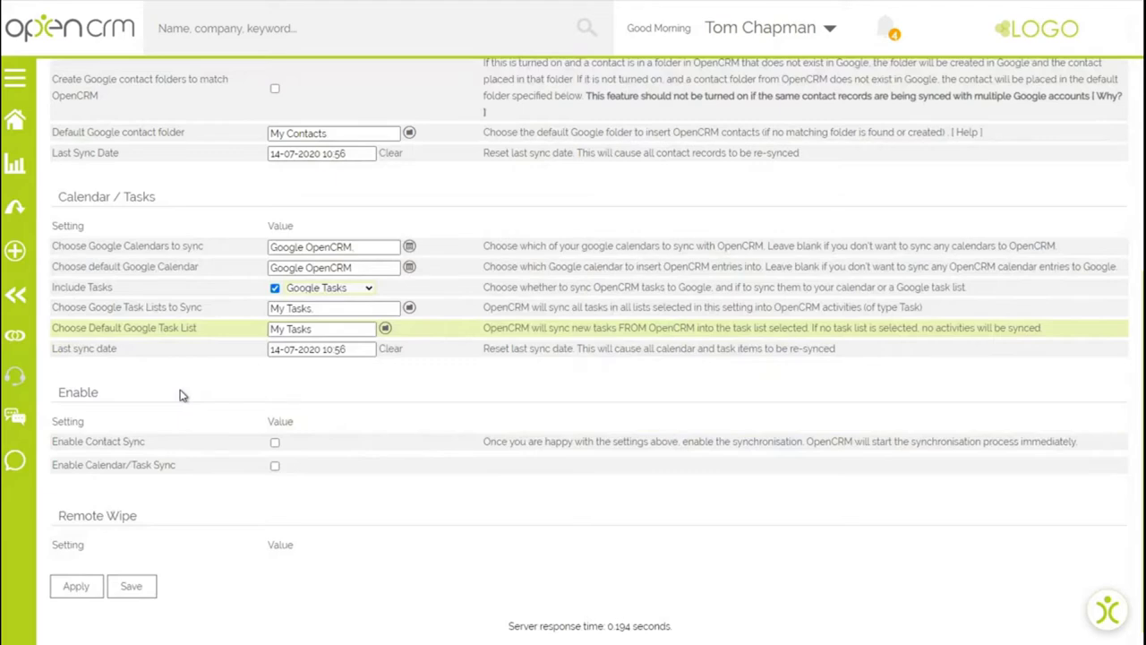
click(275, 443)
click(275, 466)
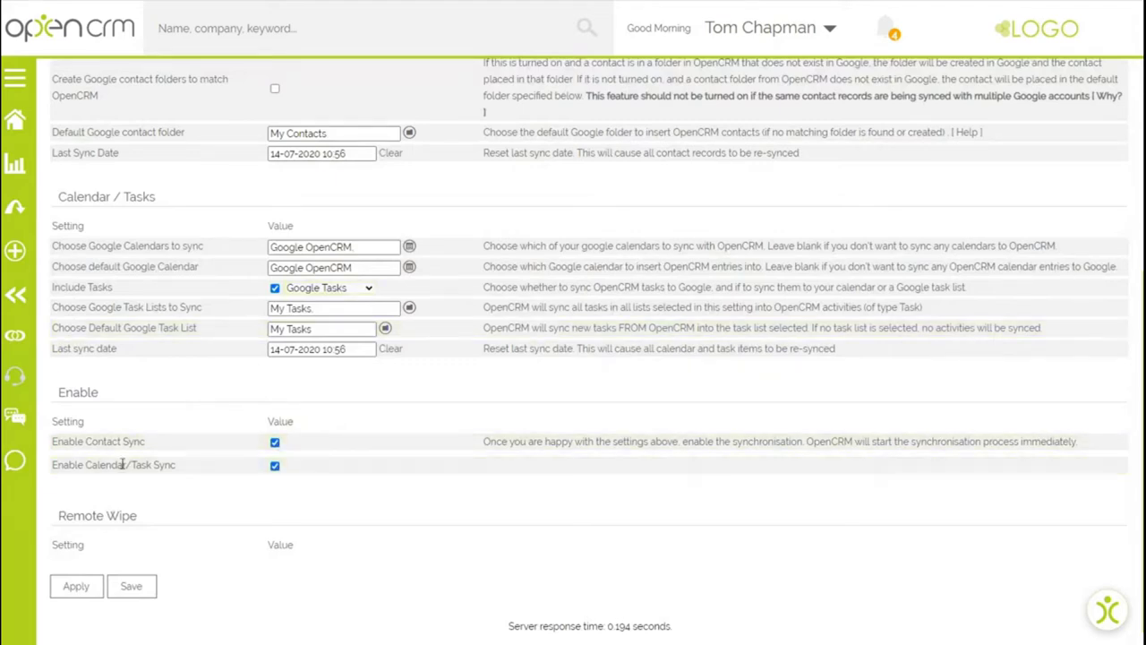
click(132, 587)
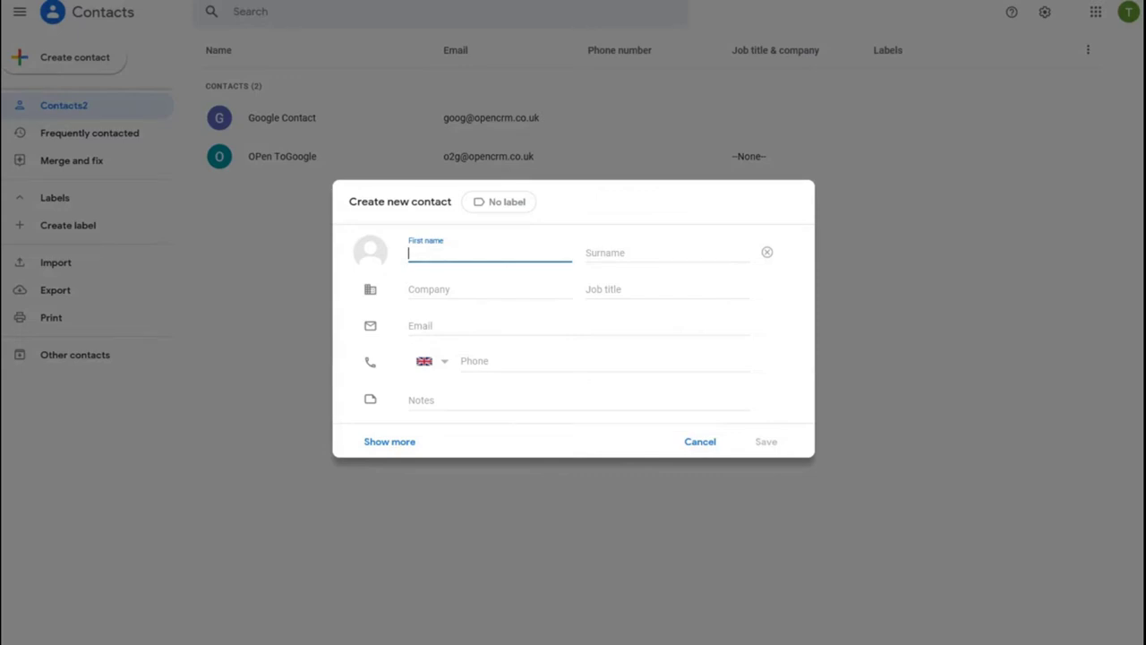
- Enter the new contact's first name and surname in the Google Contacts form
text(James)
key(Tab)
text(Smith)
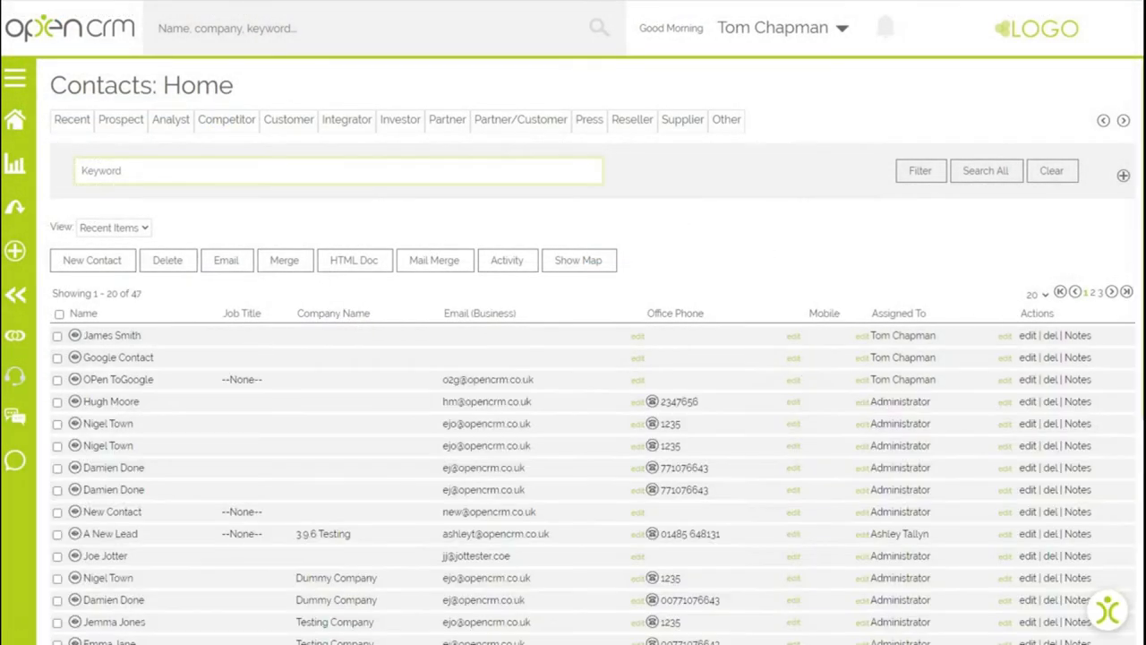
- Log an 'Initial Call' call on the synced contact: 5 minutes, status Not Started
click(99, 336)
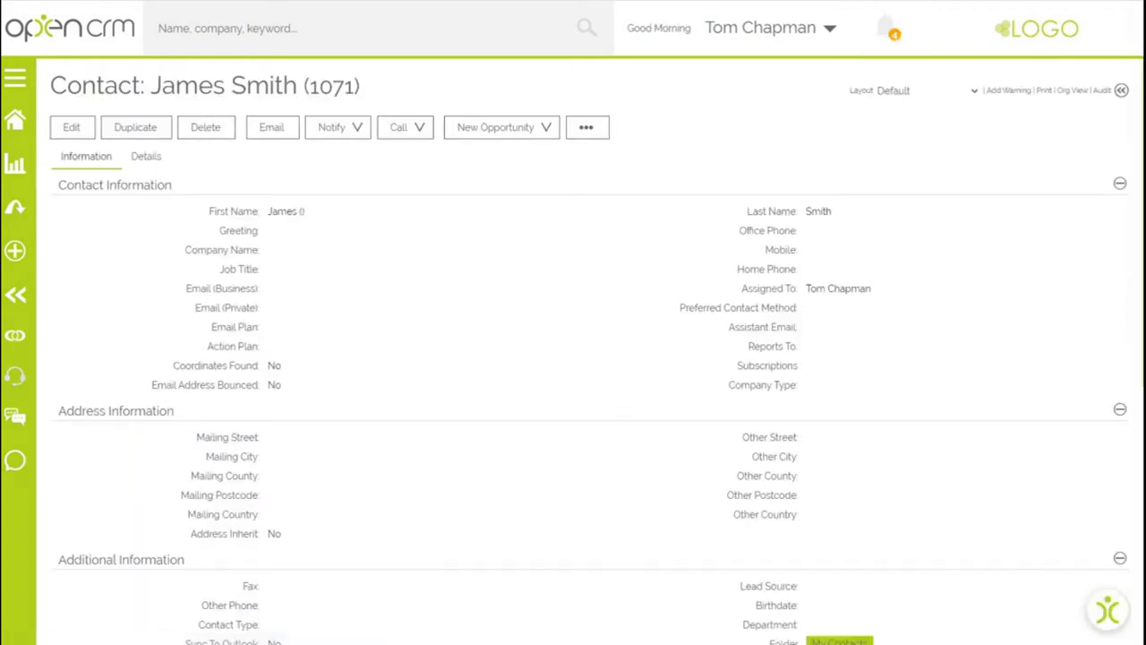
click(396, 130)
text(Initial Call)
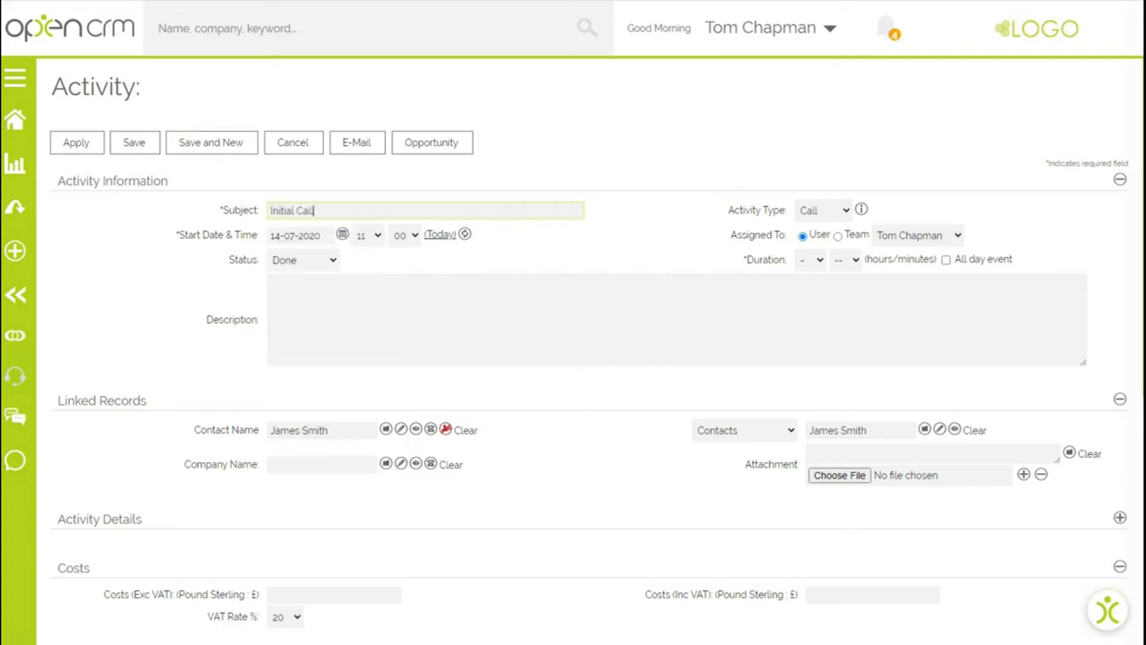
click(847, 259)
click(842, 296)
click(305, 260)
click(295, 284)
click(136, 145)
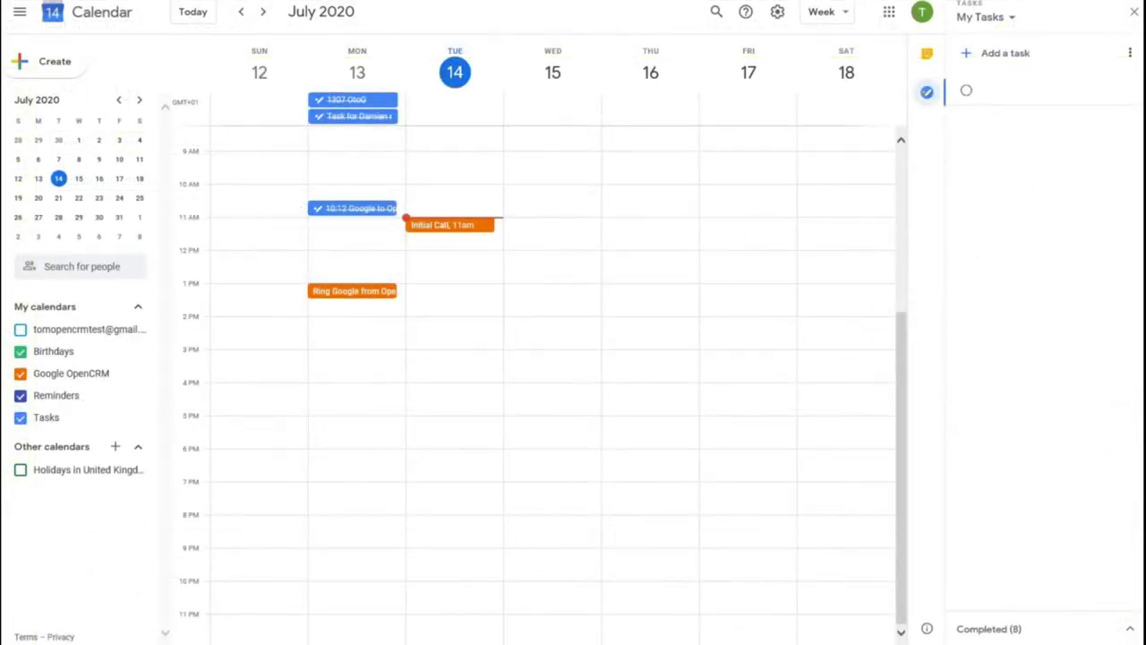
- Check the Initial Call event's details on Tuesday 14 July, then close the card
click(447, 225)
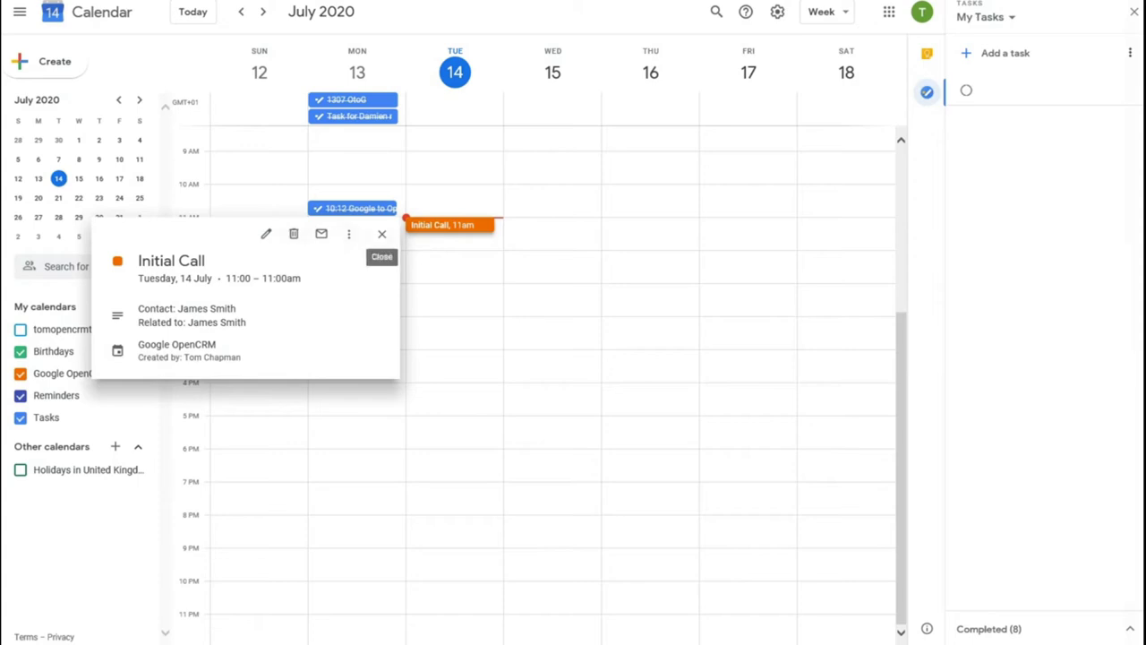
click(382, 234)
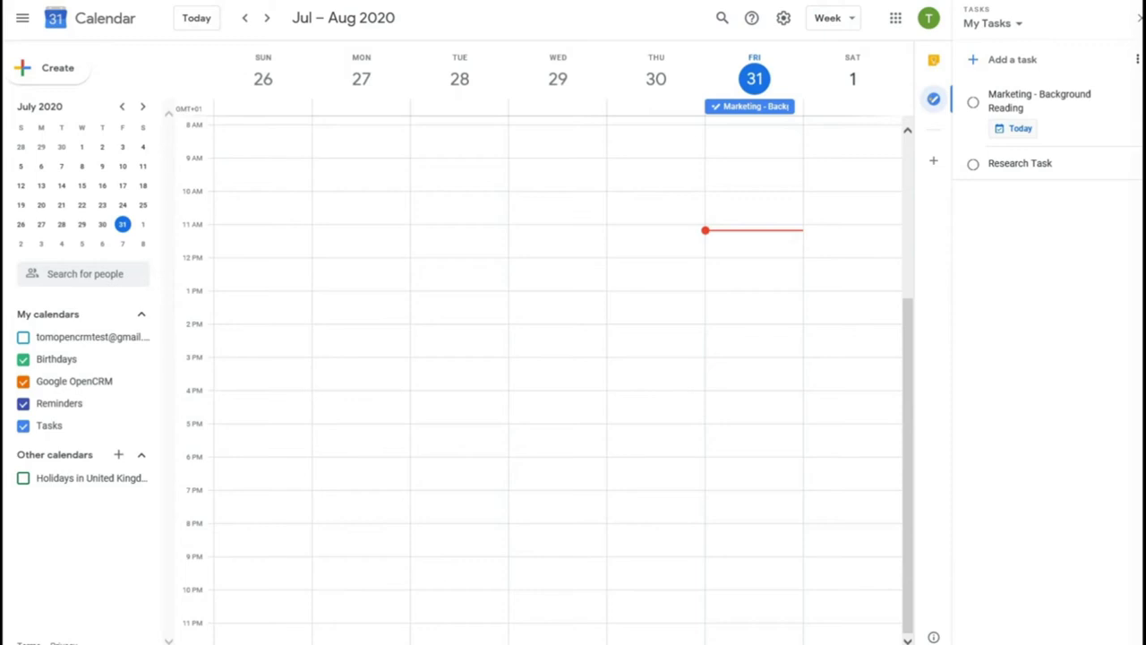
- Create a 'Create Video' task in the Tasks panel with the note 'Short Video piece'
click(1012, 60)
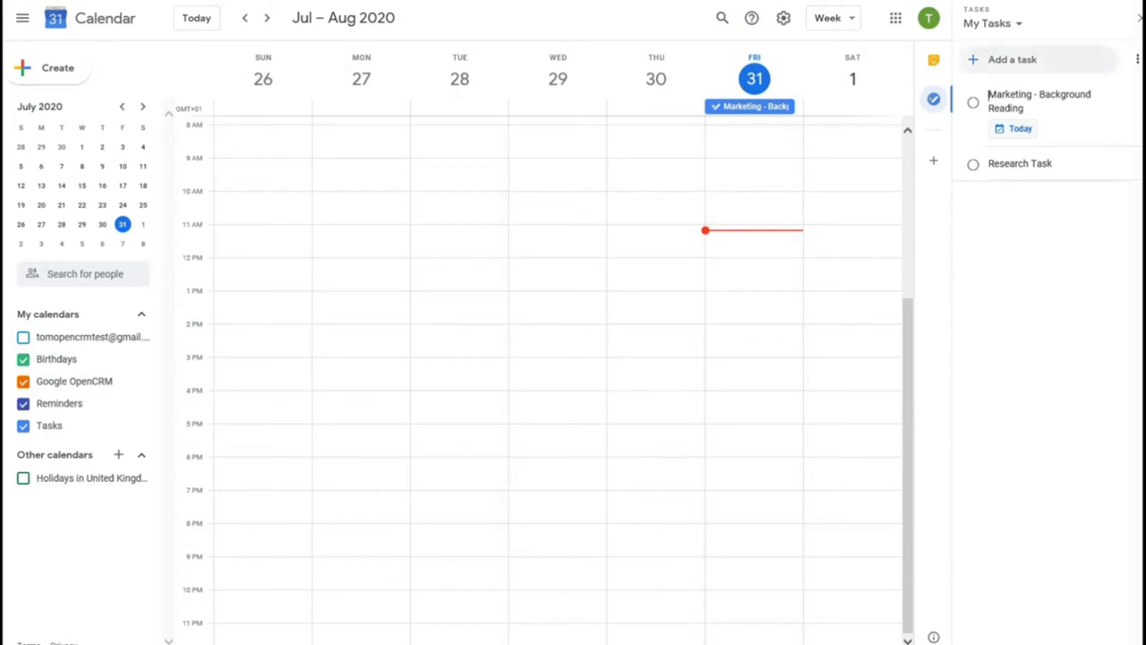
text(Create Video)
key(shift+Return)
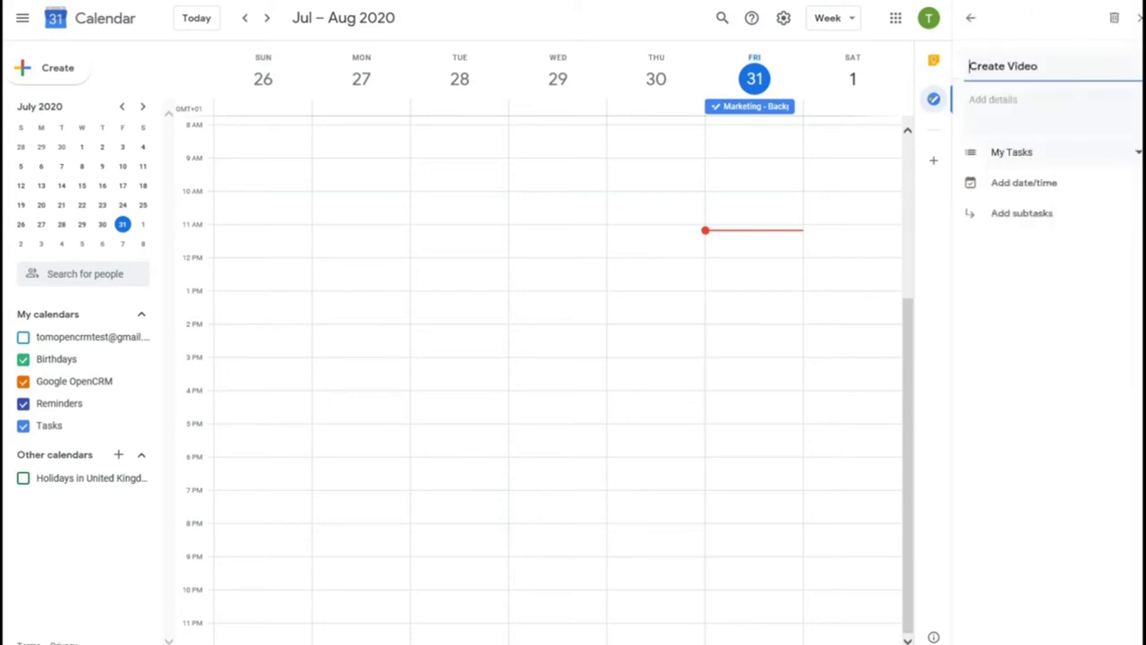
text(Short Video piece)
key(Escape)
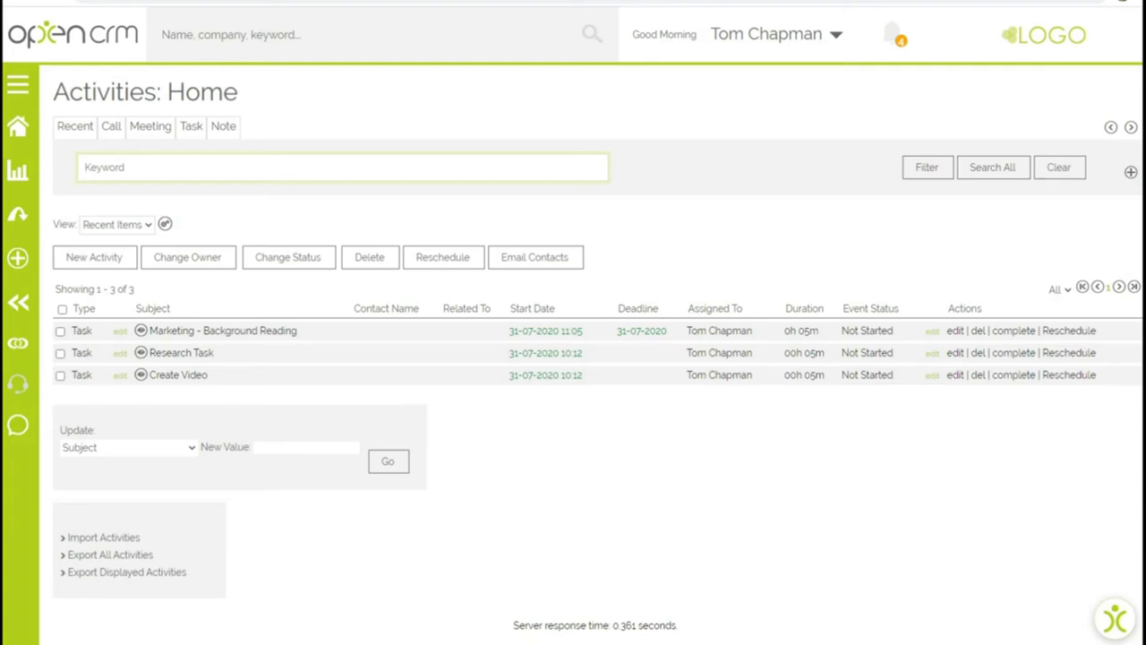
- Append the line 'Video made, needs editing' to the Create Video activity's description and save
click(178, 375)
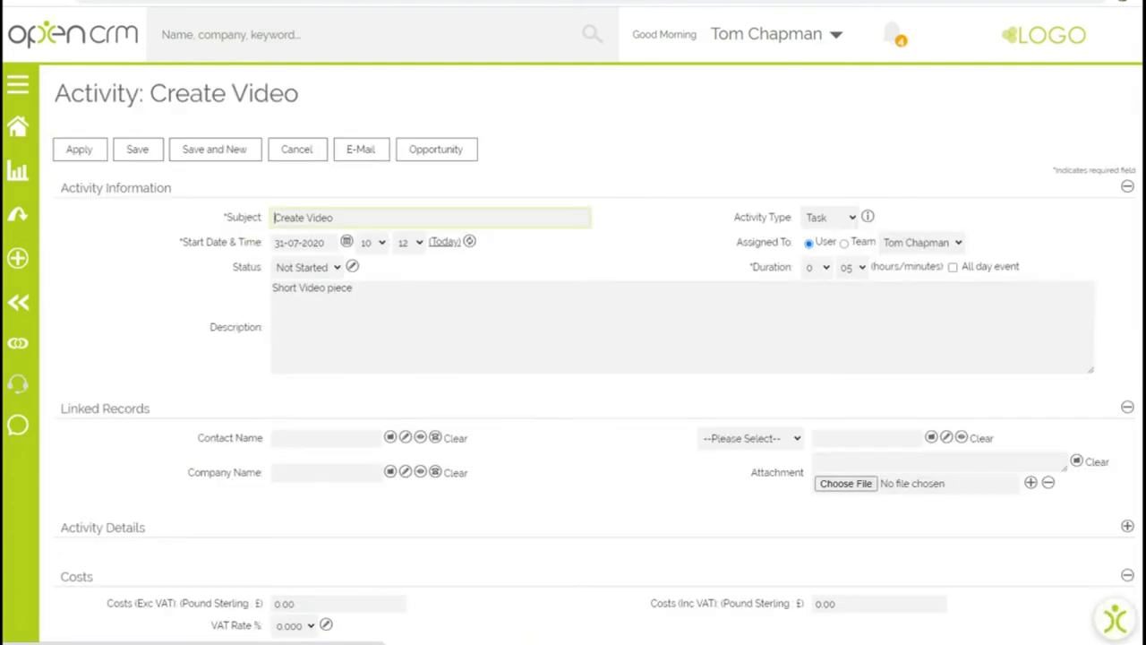
click(352, 288)
key(Return)
key(Return)
text(Video made, needs ed)
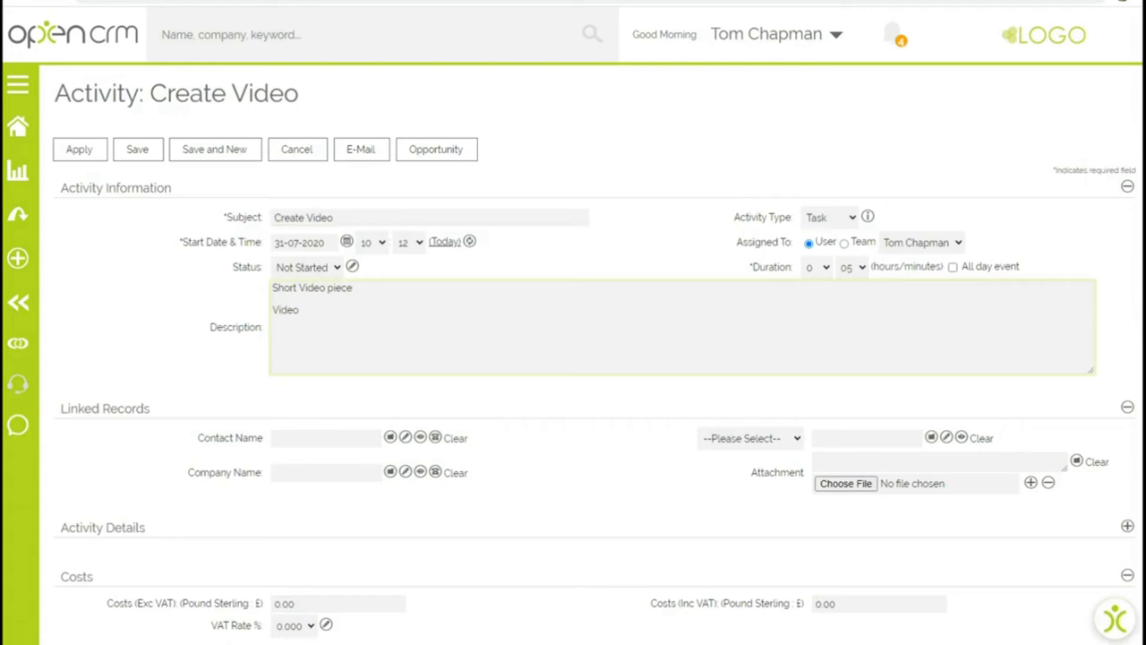
text(iting)
click(137, 149)
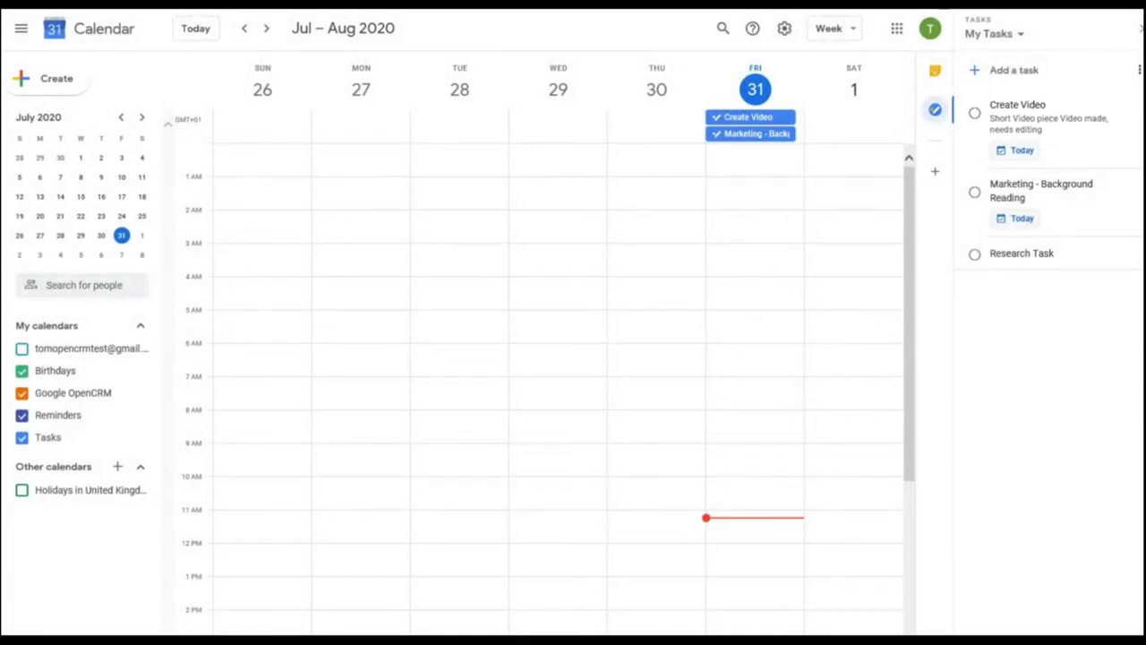
- Add 'Editing done' on a new line in the Create Video task's notes
click(1136, 113)
click(1132, 138)
key(Return)
text(E)
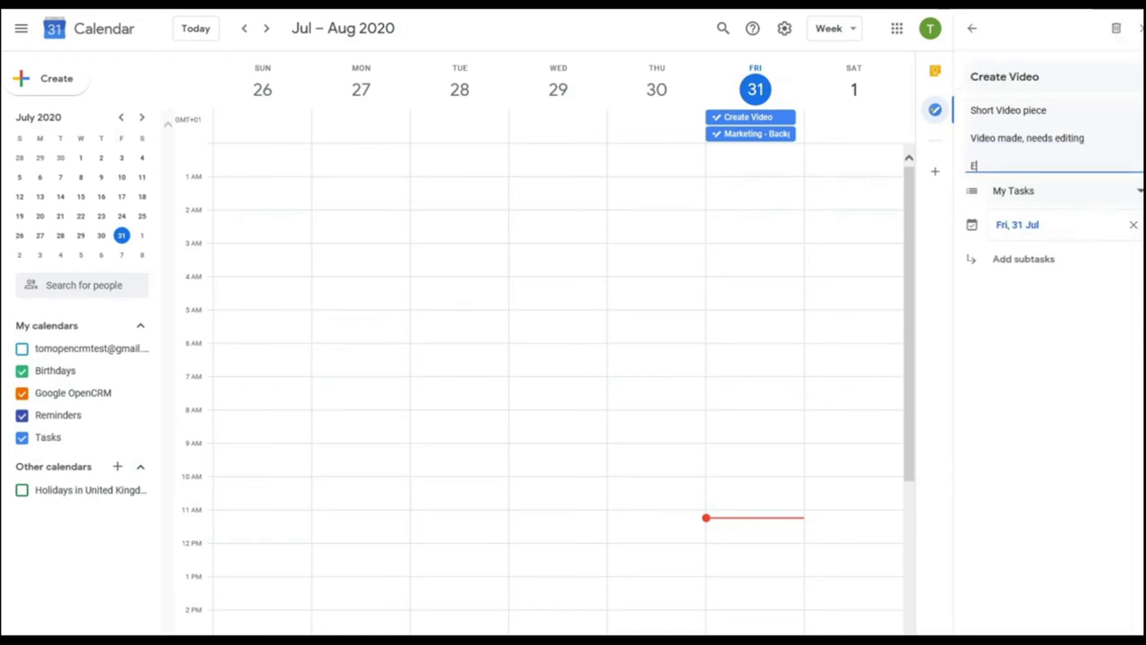
text(diting done)
click(971, 28)
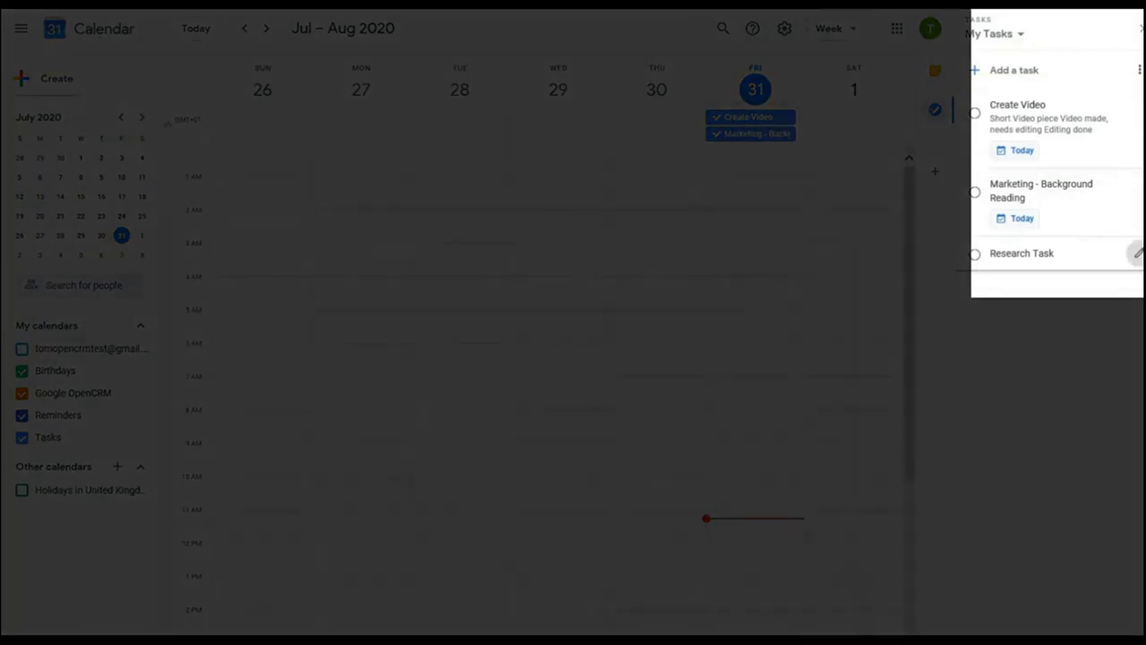
- Open the Research Task's details panel in My Tasks
click(1138, 254)
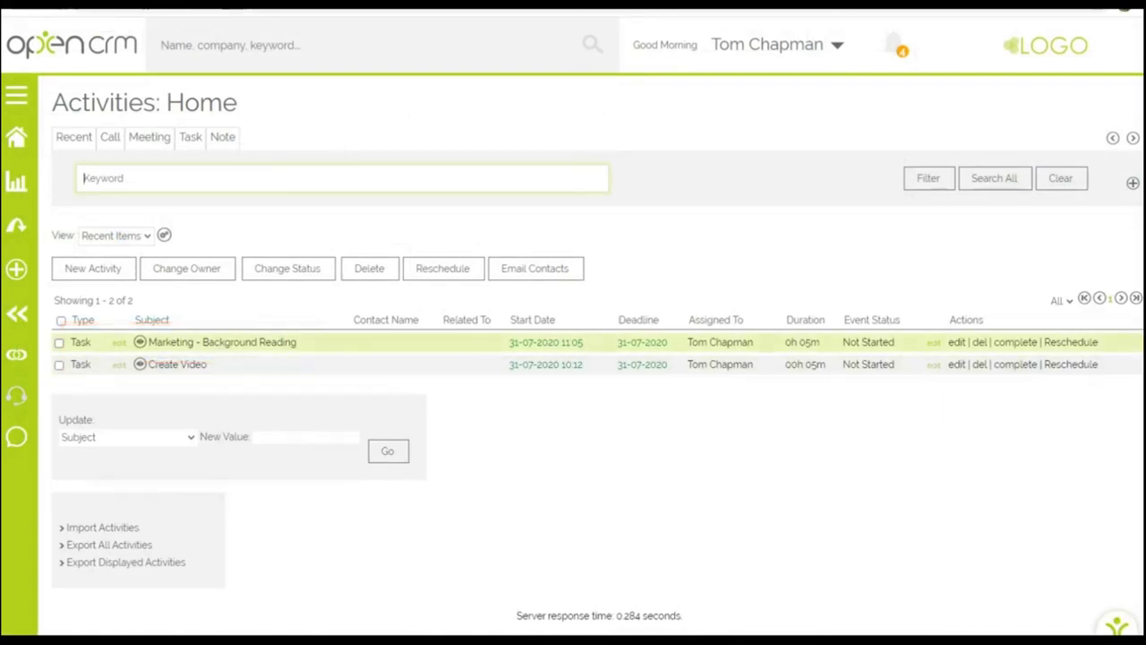
- Select the Marketing - Background Reading task in OpenCRM and issue Delete on it
click(59, 342)
click(369, 267)
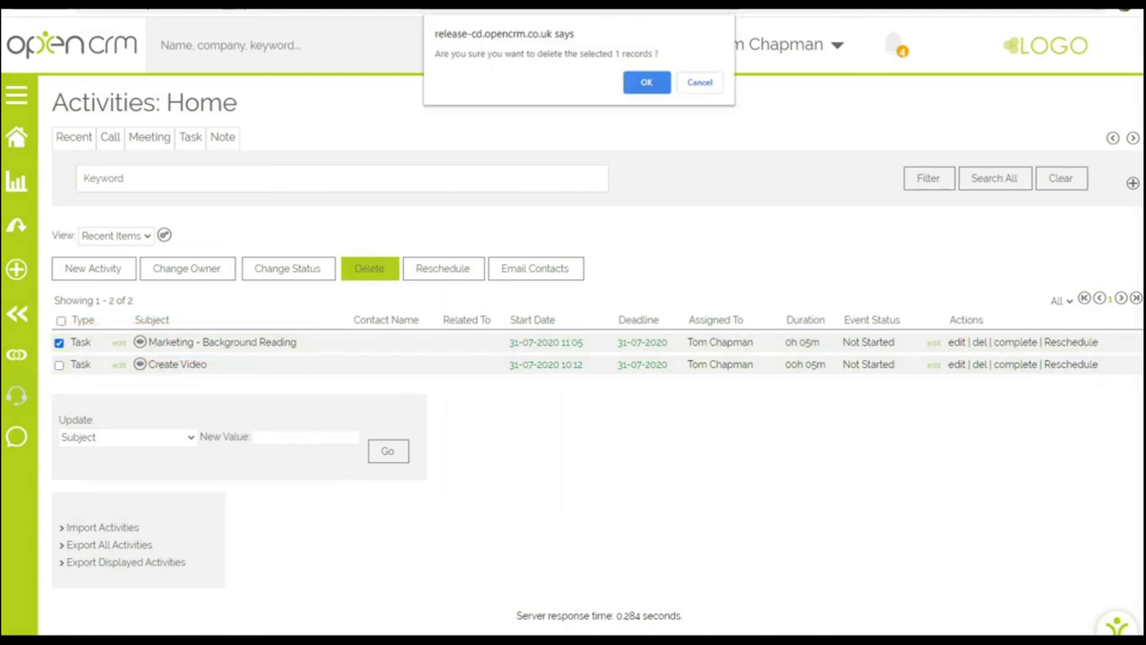